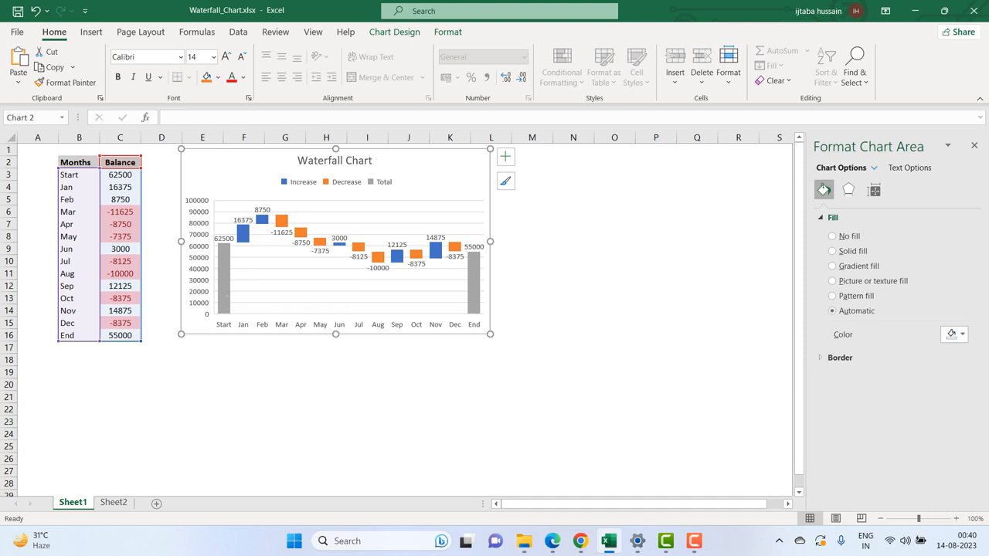
Step: Switch to Sheet2 and select a cell inside the Months and Balance table
mouse_move(224, 247)
left_click(114, 502)
left_click(79, 187)
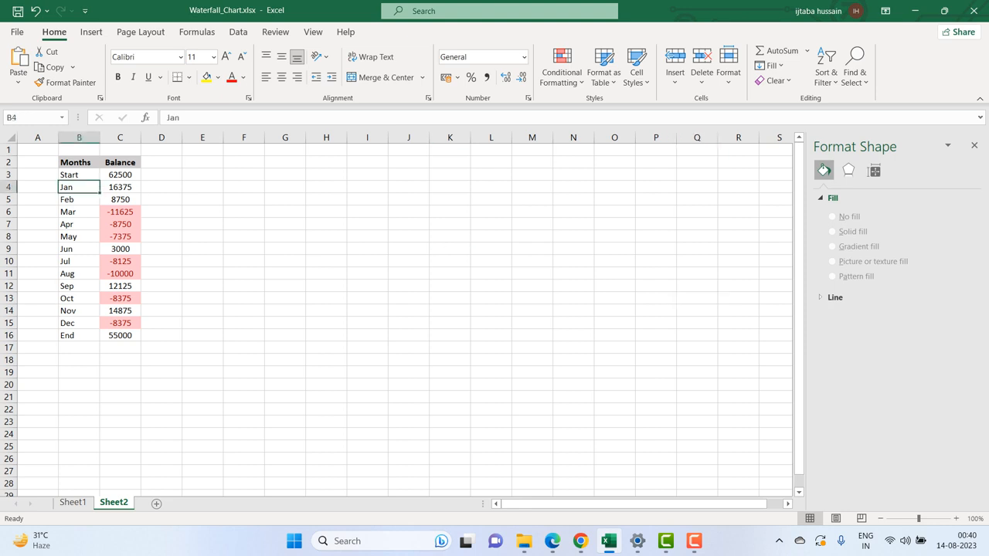
Step: Examine the table's Start balance, the End total's formula, and the January and March balance entries
left_click(78, 174)
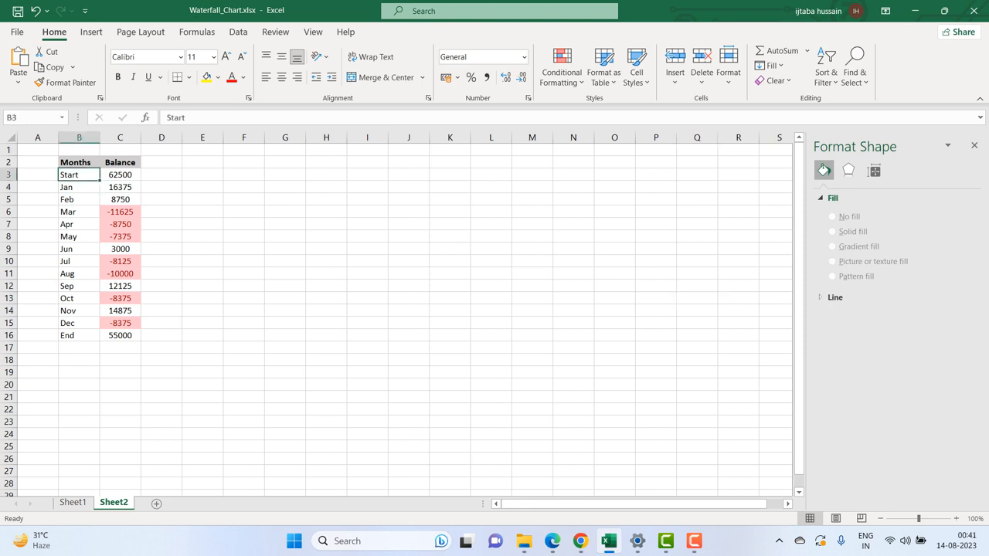
key("shift+Right")
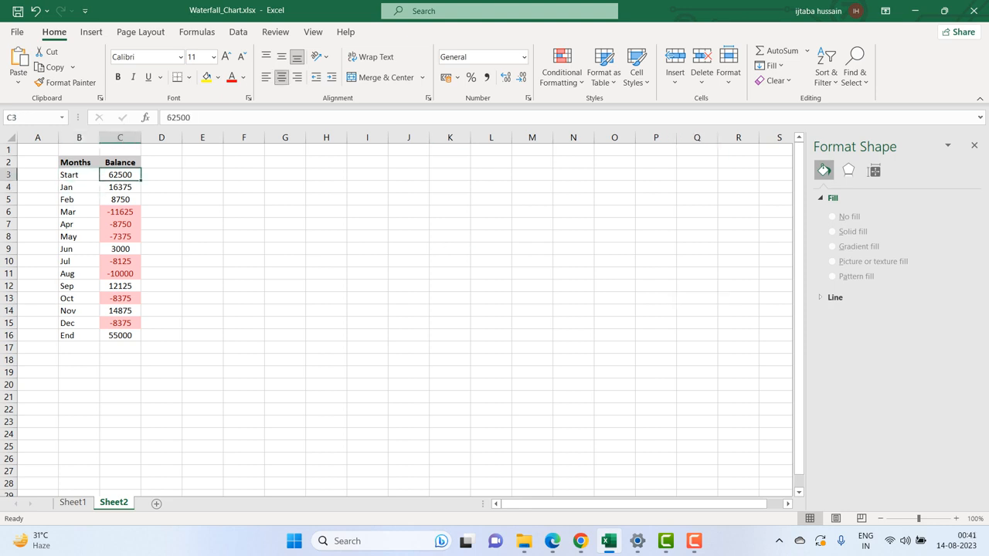
key("ctrl+Down")
key("Right")
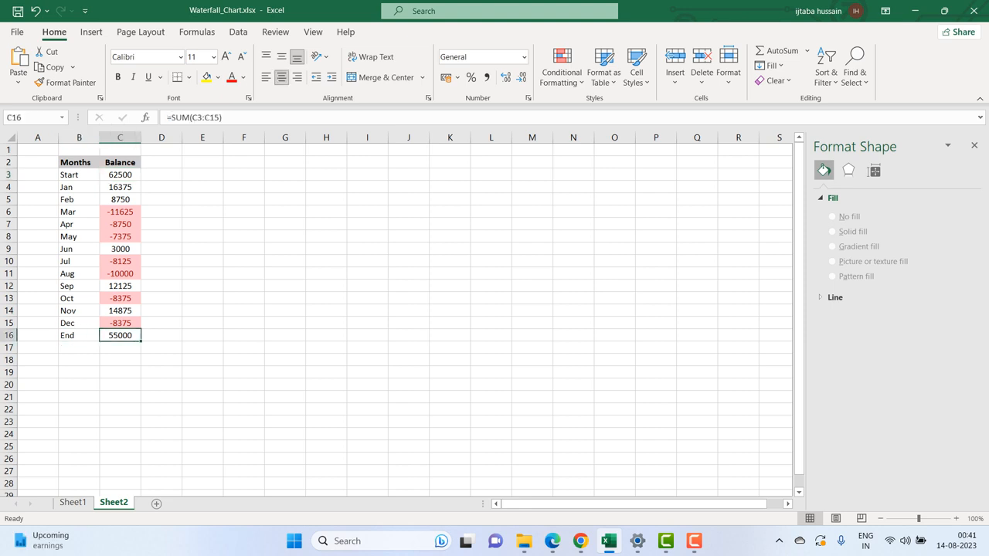
left_click(119, 186)
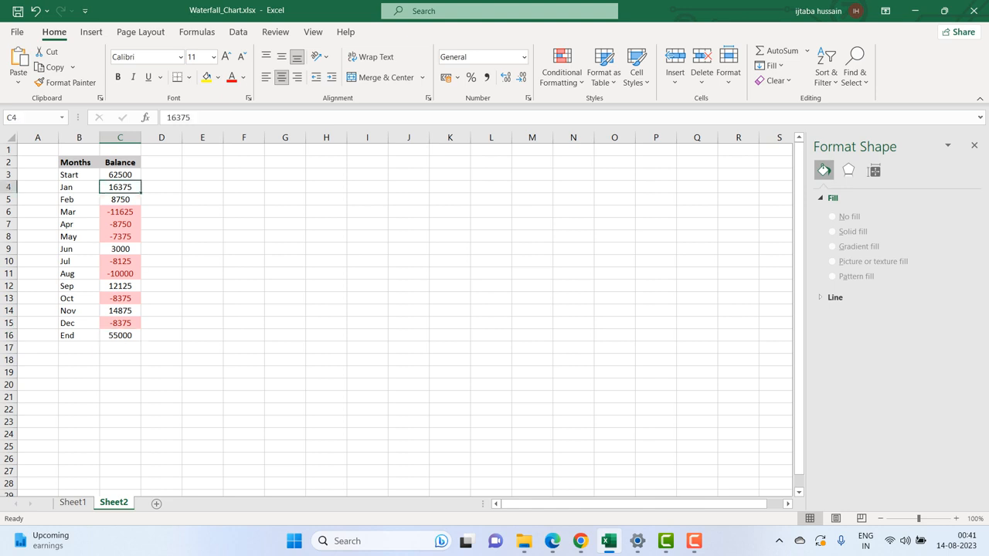
left_click(120, 212)
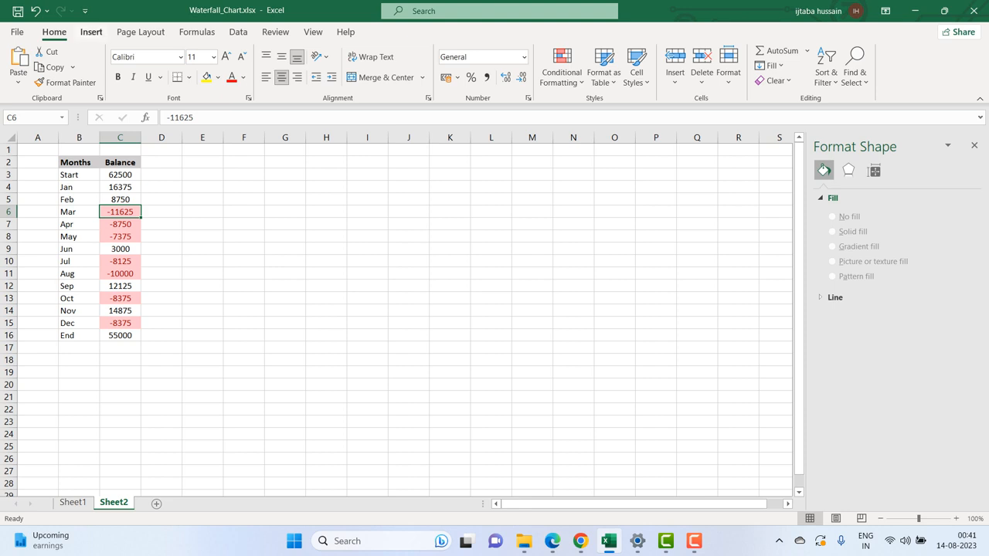
Step: Insert a Waterfall chart from the Months and Balance table and place it directly beside the data
left_click(91, 31)
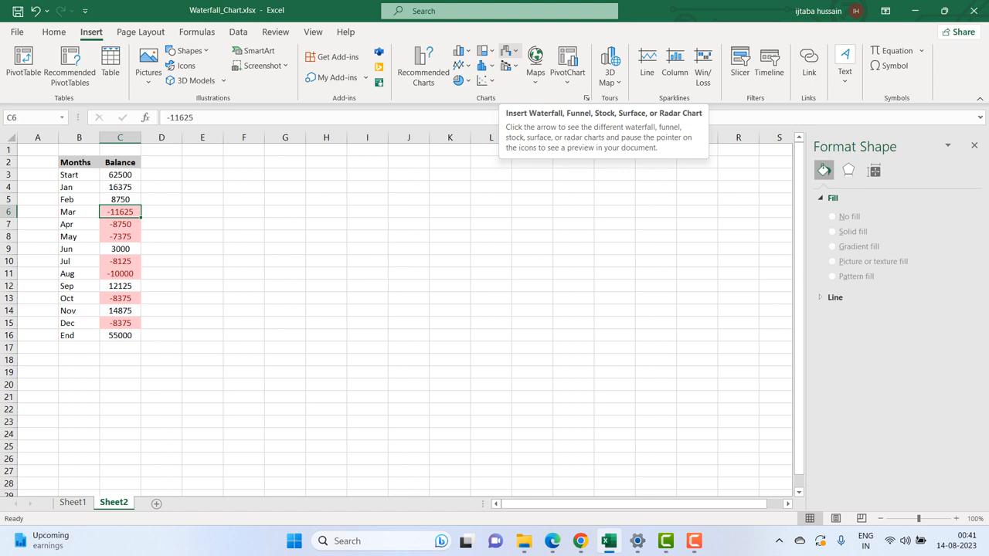
left_click(509, 51)
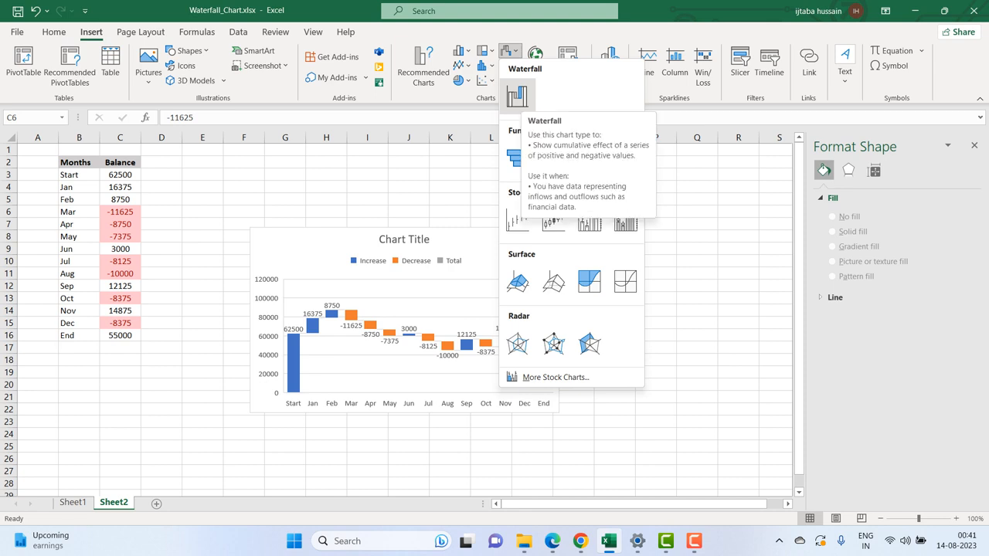
left_click(517, 94)
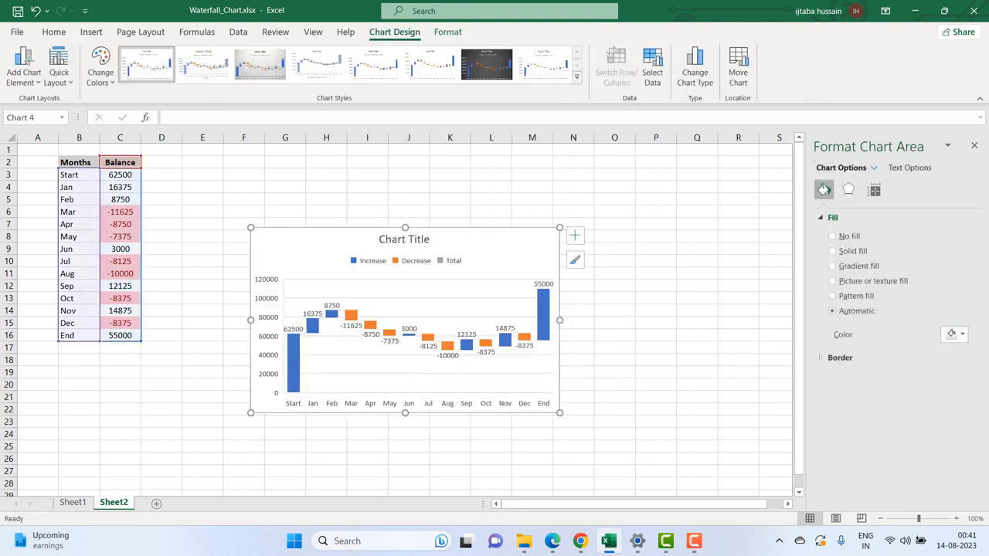
left_click_drag(514, 244, 439, 163)
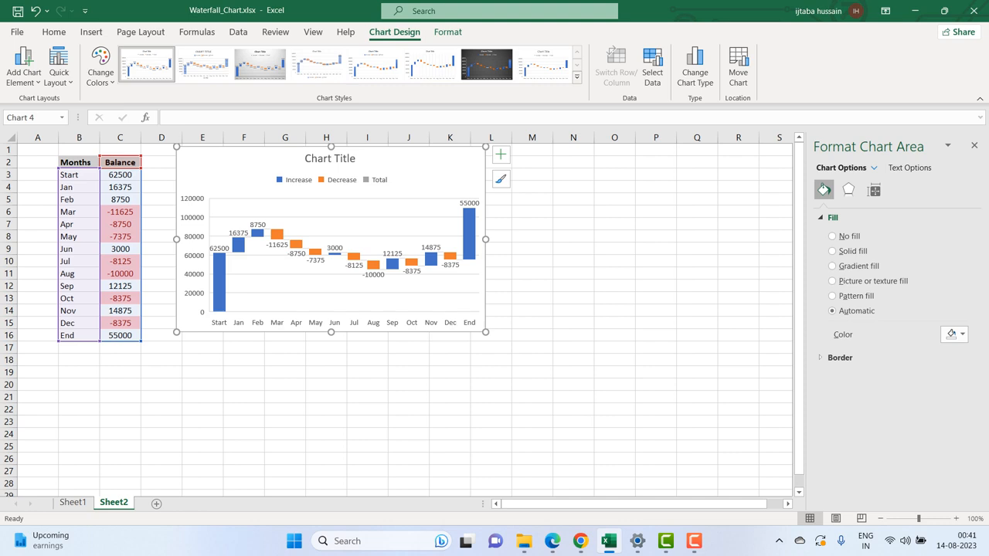
Step: Set the End column of the waterfall chart as a total
left_click(470, 247)
left_click(470, 248)
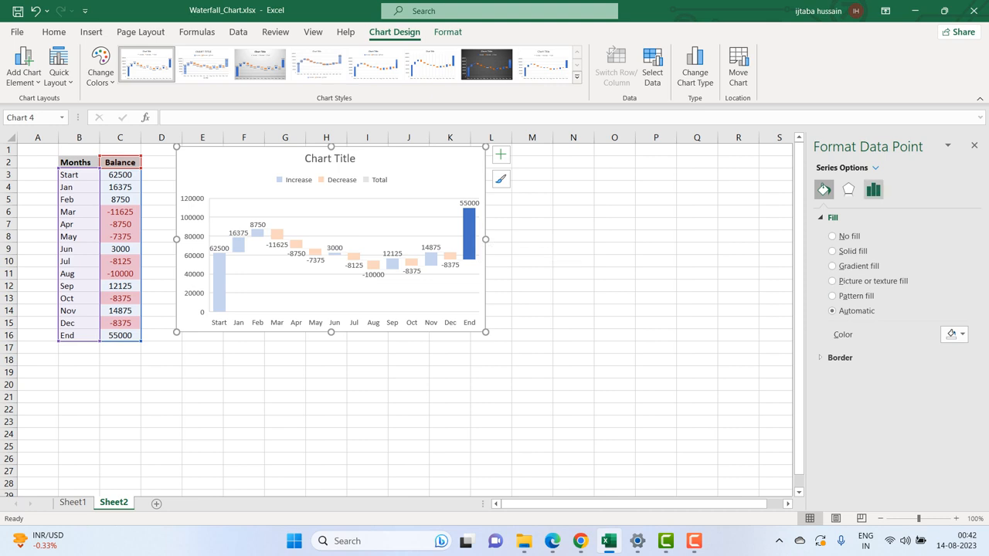
left_click(873, 189)
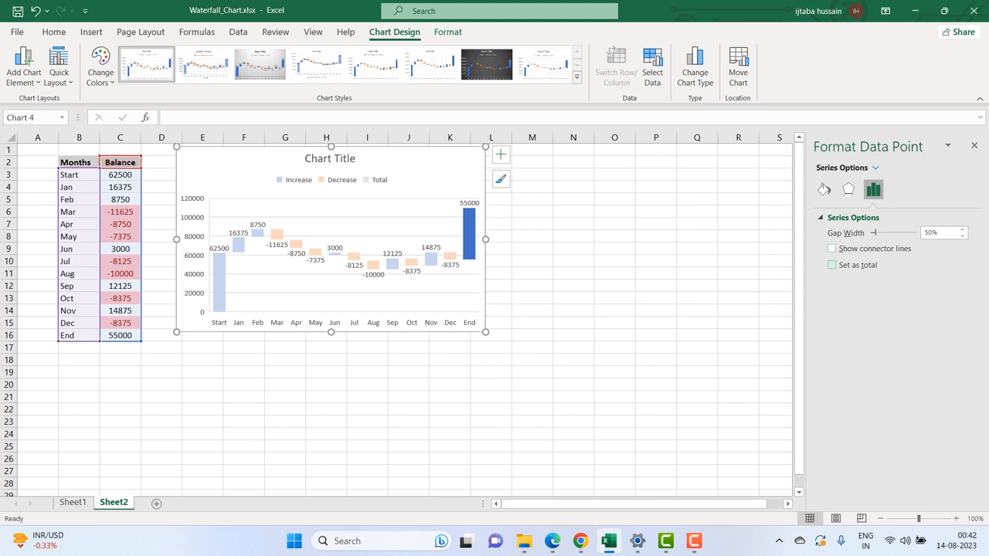
left_click(832, 265)
left_click(655, 273)
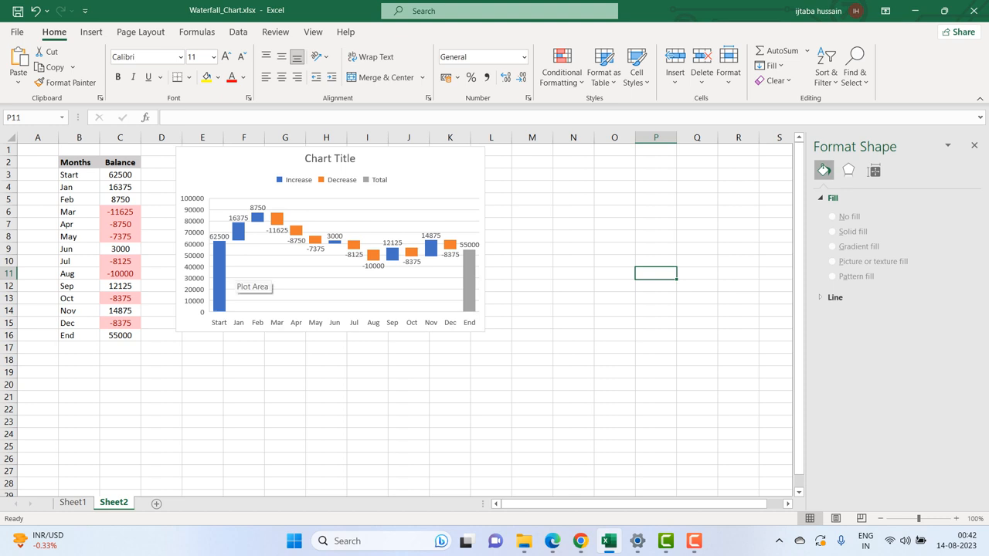
Step: Set the Start column of the waterfall chart as a total
left_click(219, 274)
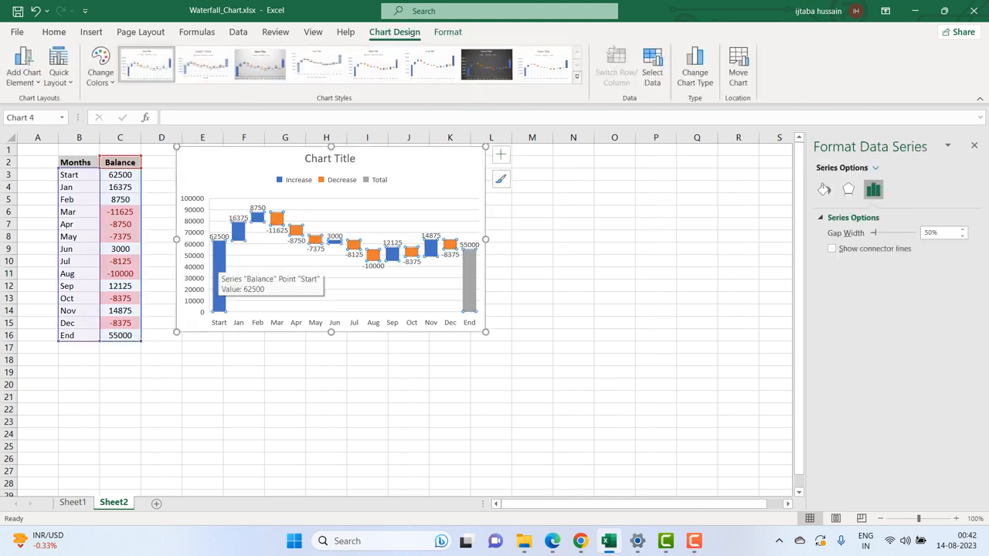
left_click(220, 275)
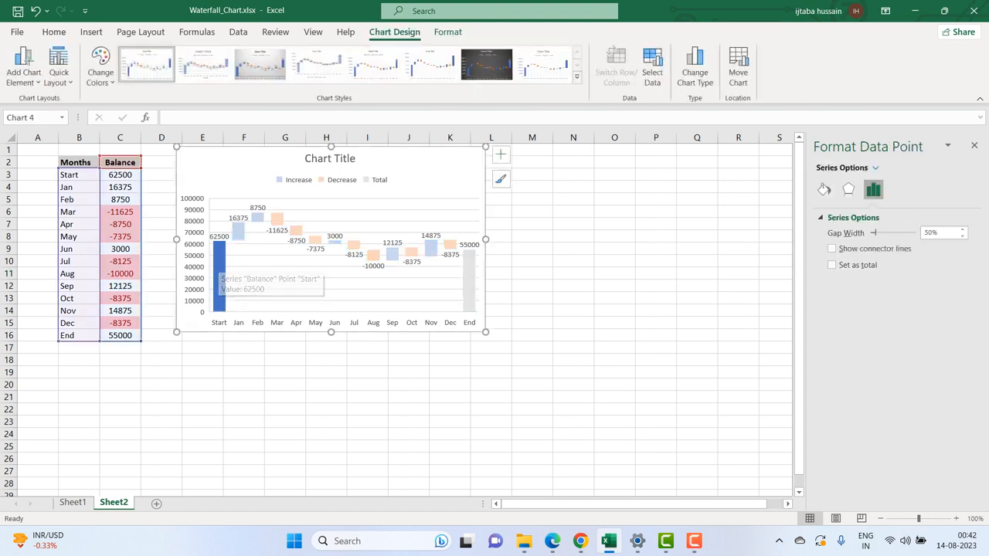
left_click(832, 265)
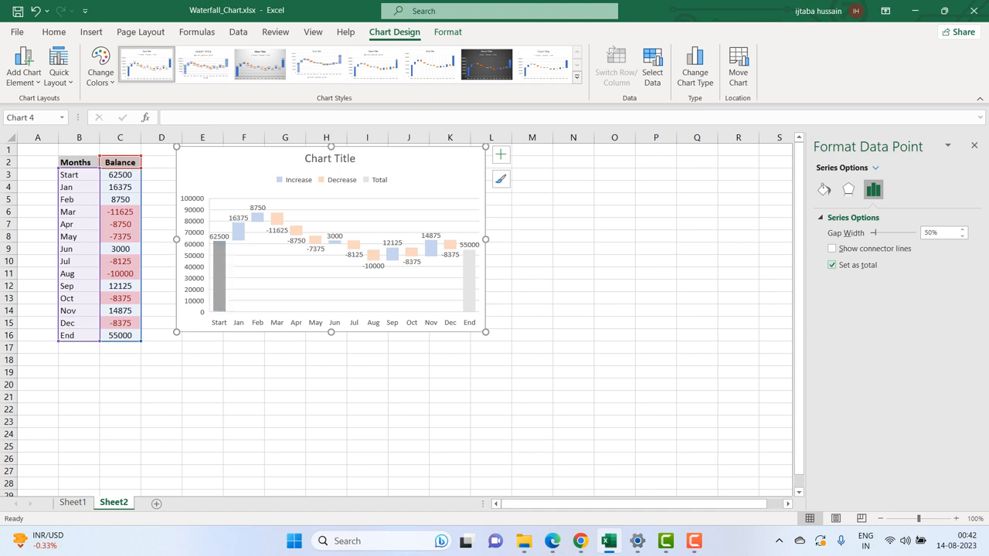
left_click(655, 248)
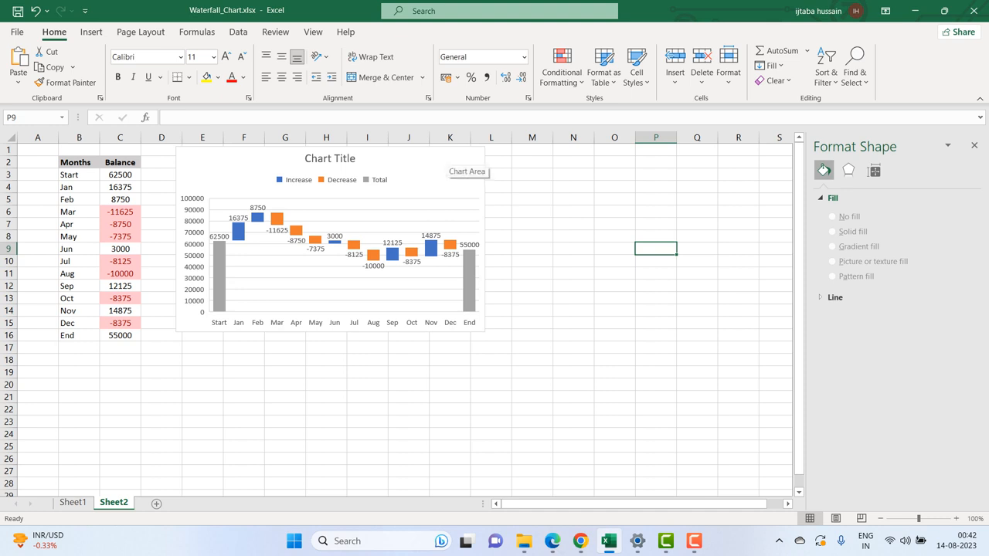
Step: Delete the title of the waterfall chart
left_click(454, 160)
left_click(330, 159)
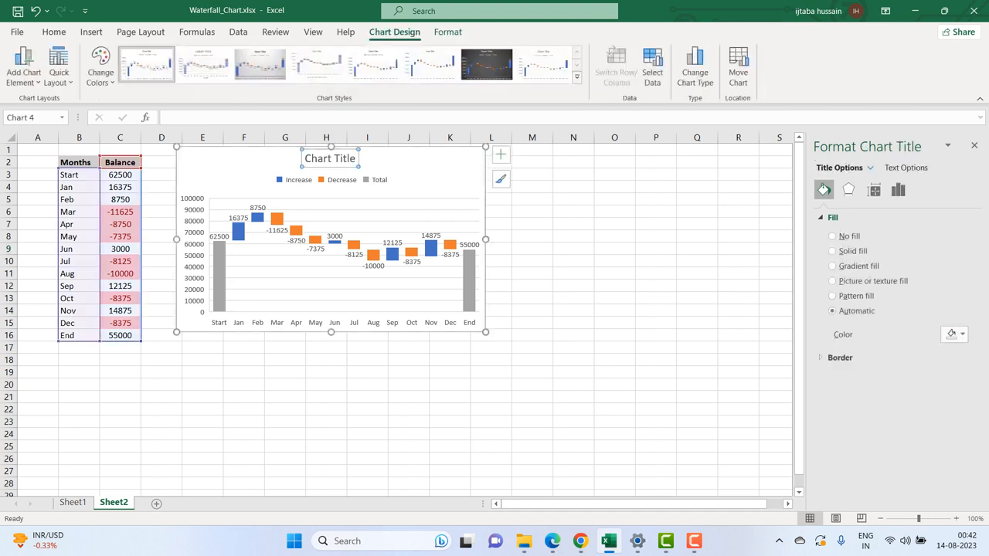
key("Escape")
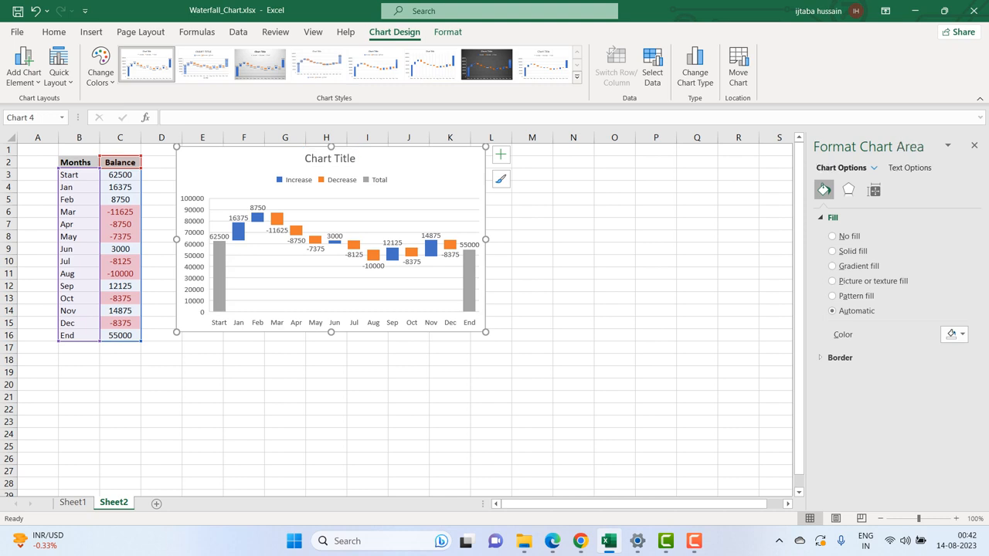
left_click(330, 158)
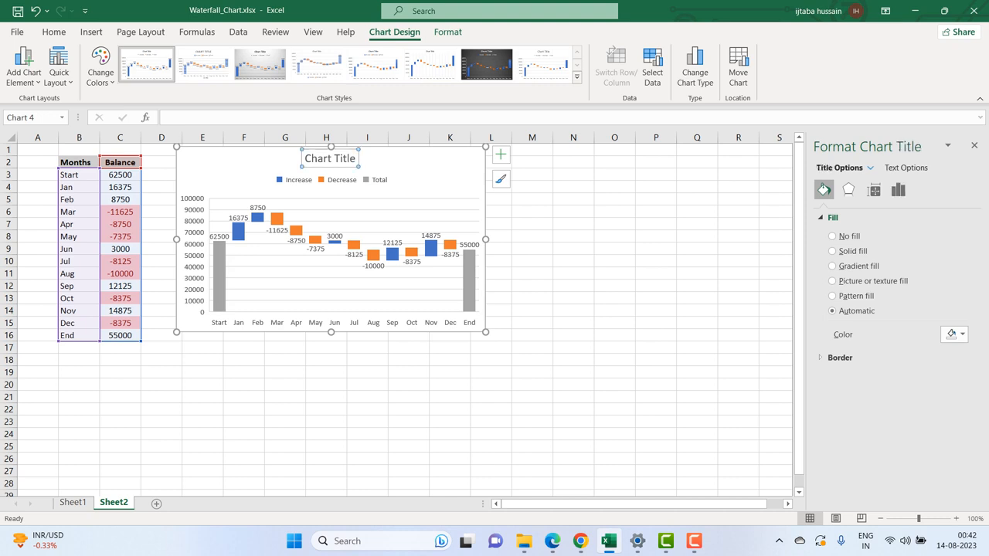
key("Delete")
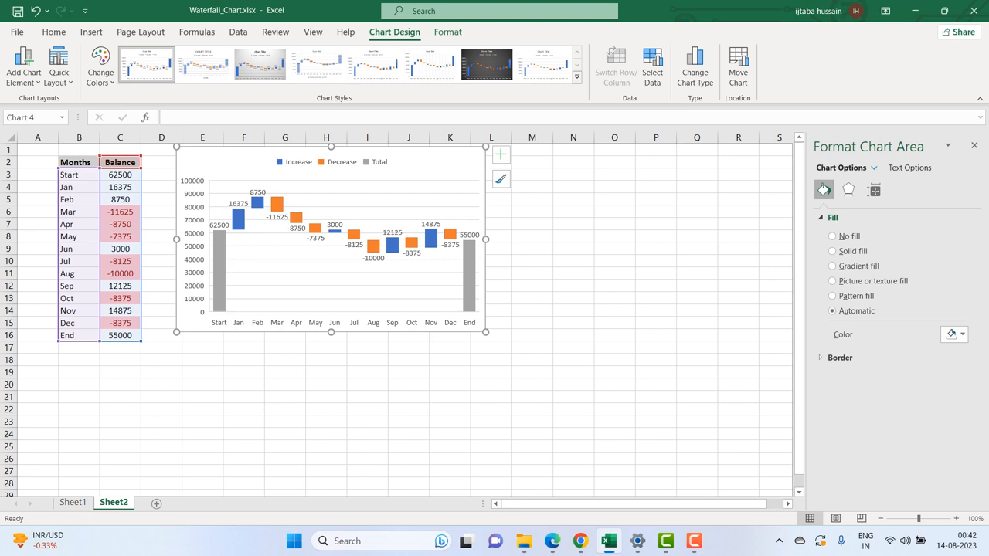
Step: Apply the second preset chart style to the waterfall chart, with an uppercase title and a horizontal axis title
mouse_move(219, 278)
mouse_move(238, 216)
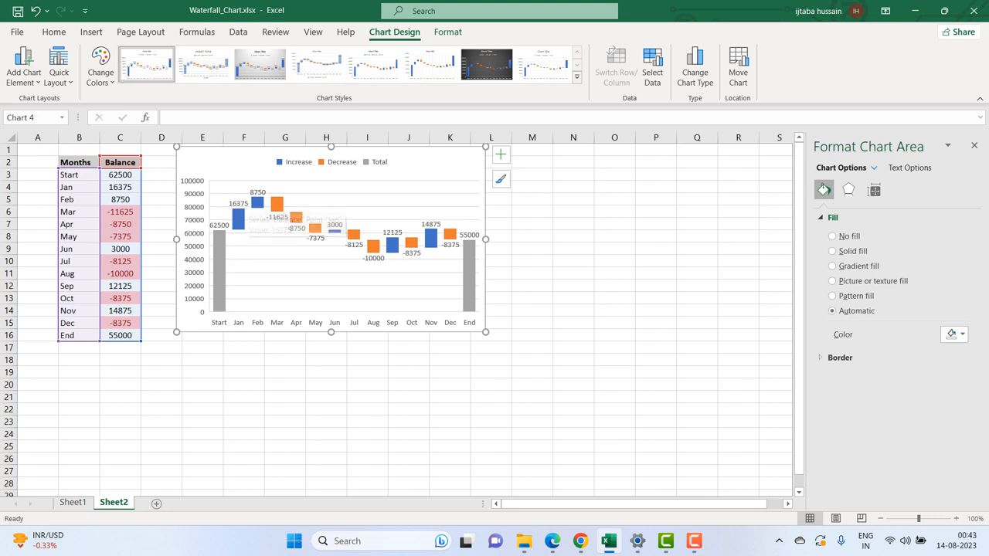
mouse_move(218, 240)
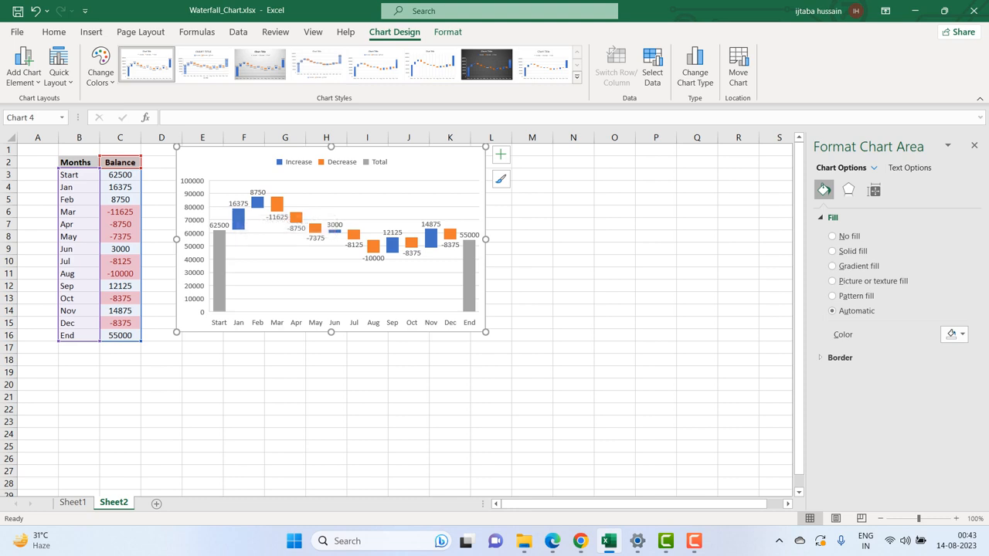
mouse_move(239, 215)
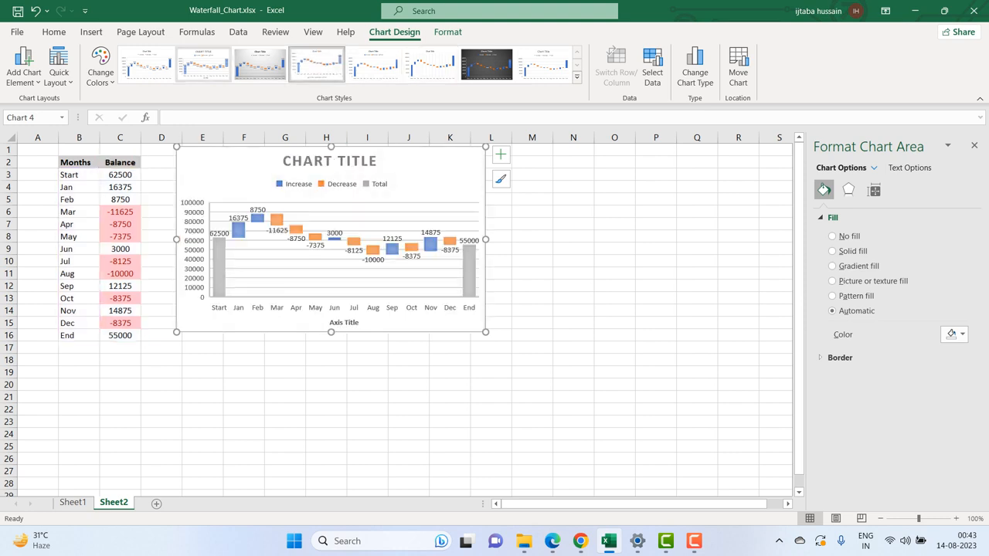
left_click(204, 65)
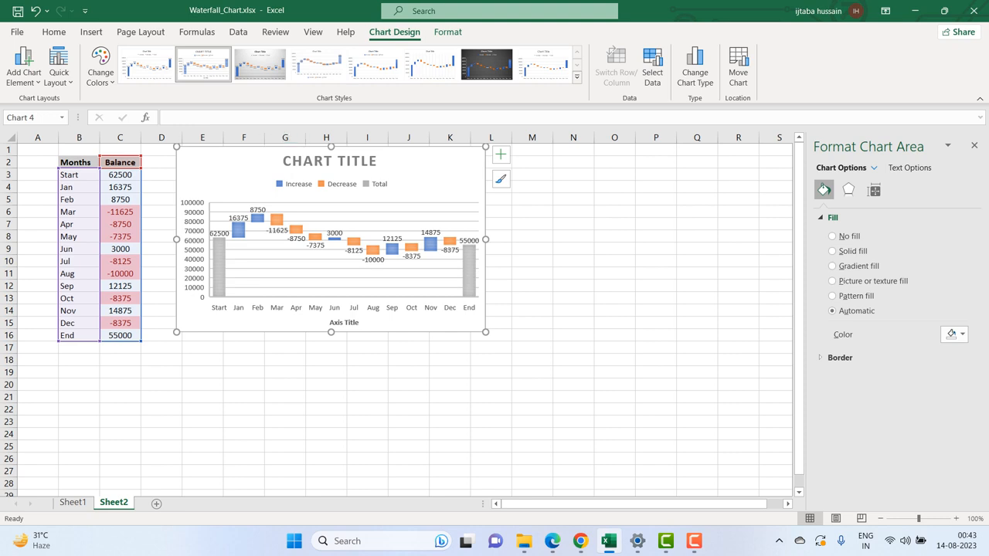
left_click(330, 160)
key("Escape")
left_click(330, 160)
key("Escape")
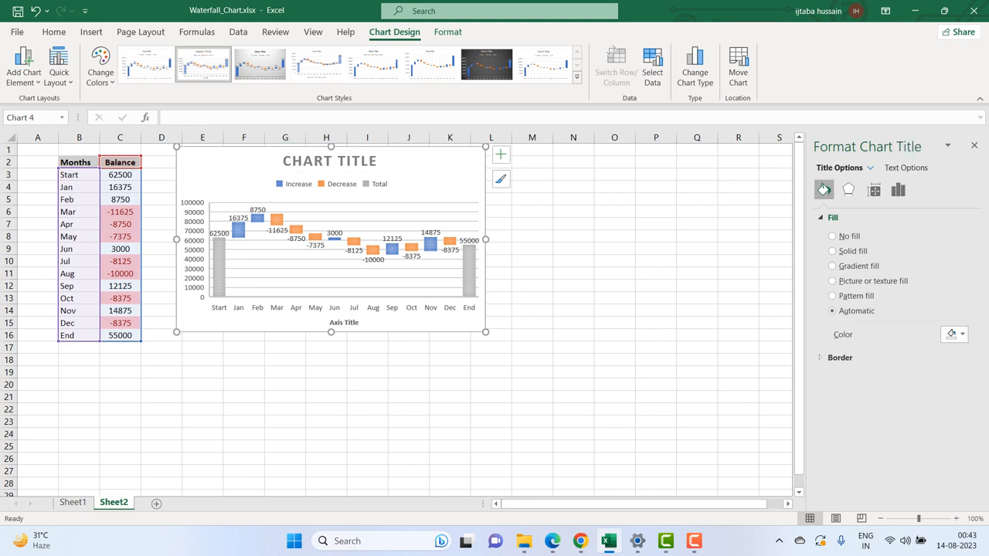
left_click(294, 161)
left_click(240, 164)
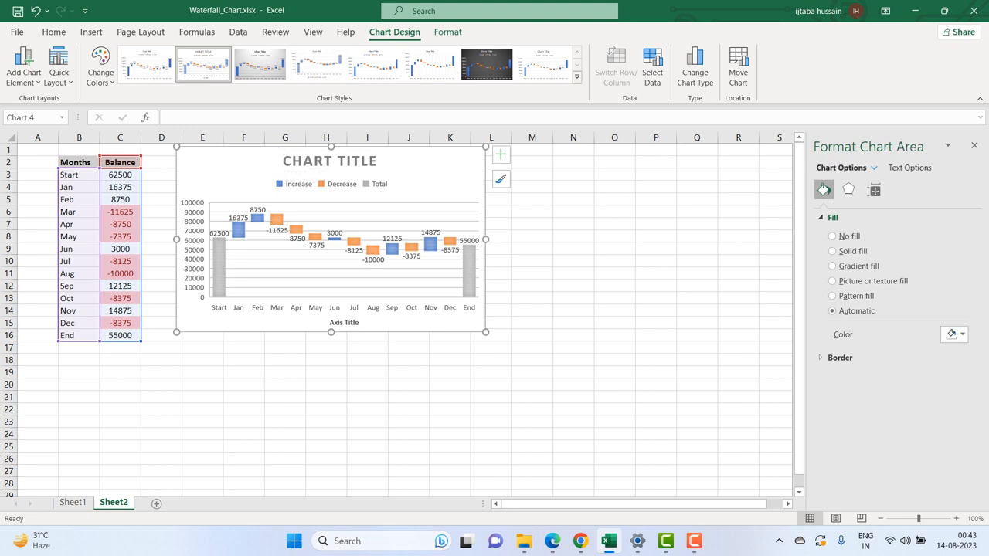